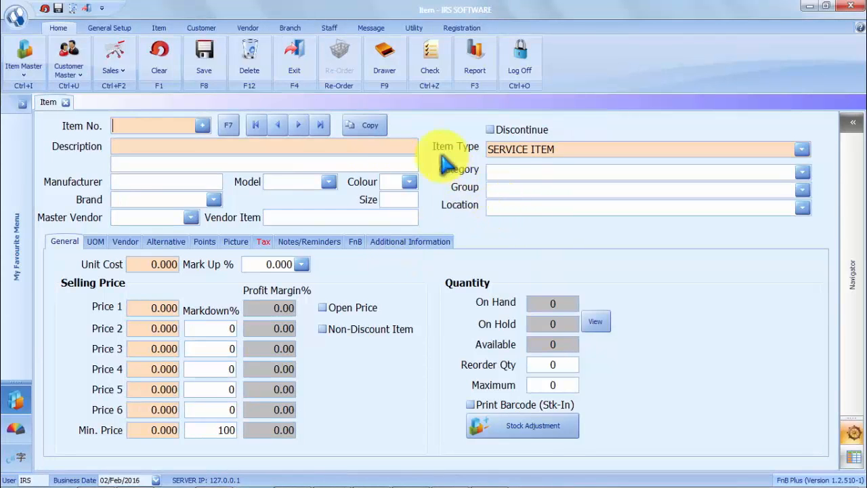
Step: Open the table plan setup, look at the Section 2 floor layout and return to Section 1
left_click(119, 30)
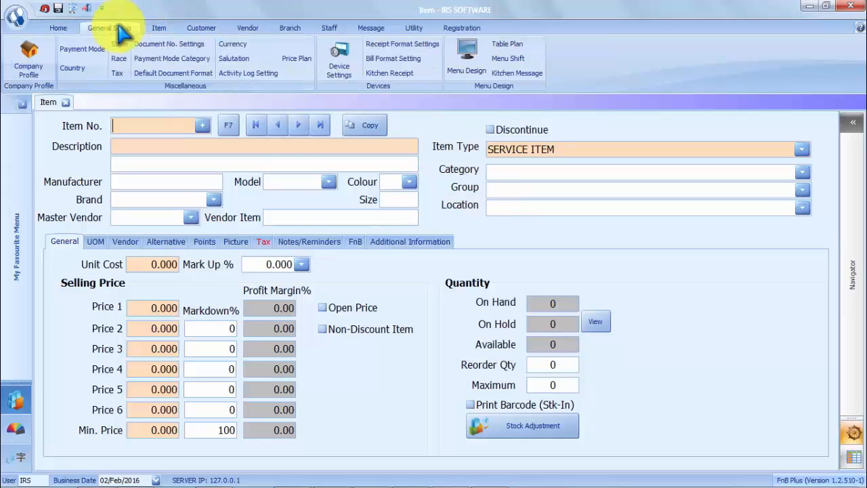
left_click(519, 44)
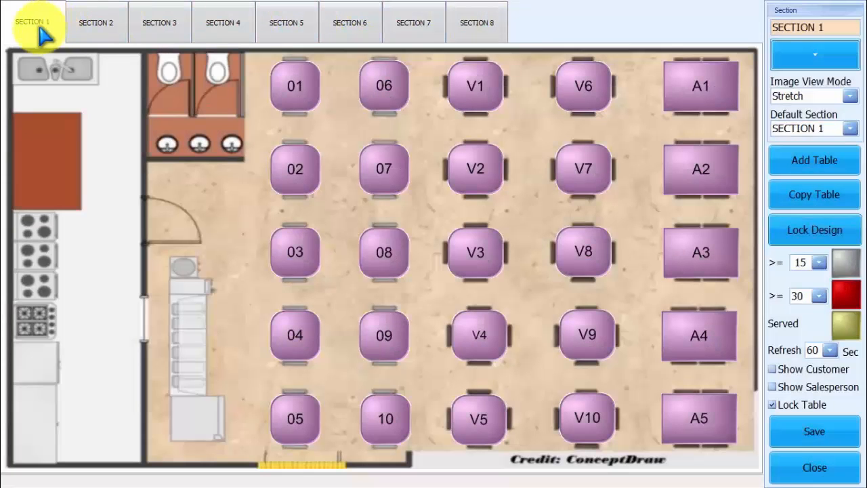
left_click(94, 27)
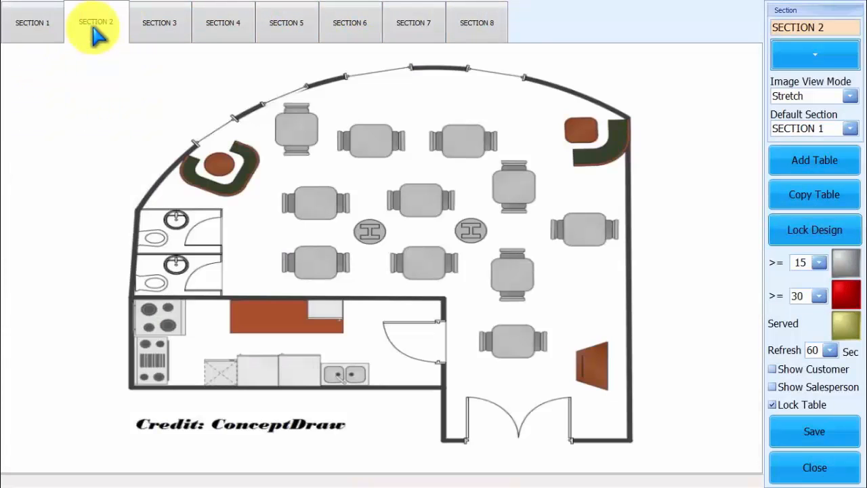
left_click(43, 33)
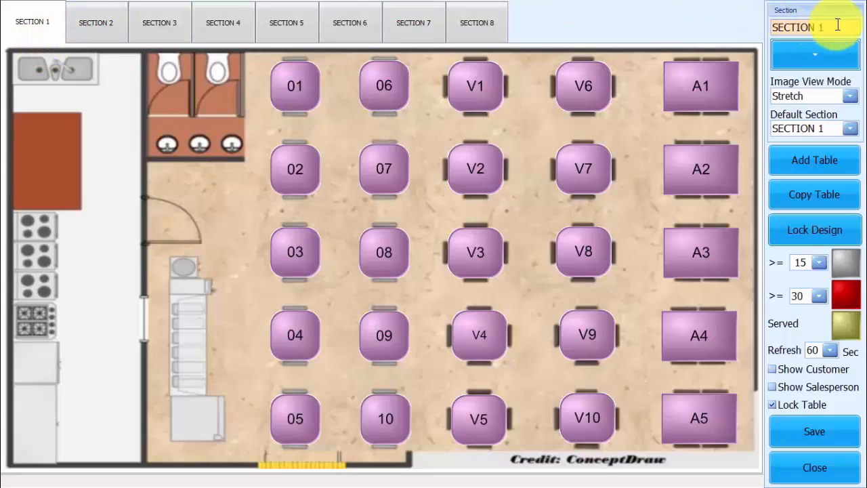
Step: Rename Section 1 as FLOOR 1 and save the table plan
left_click_drag(828, 26, 752, 38)
key("BackSpace")
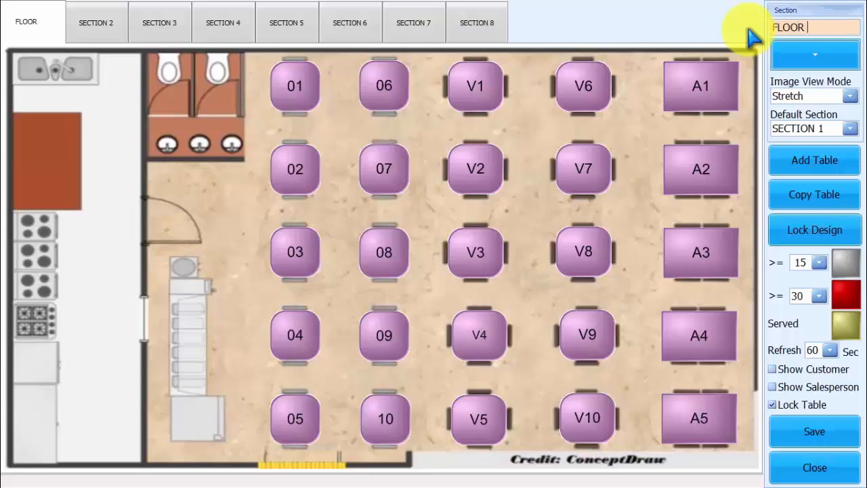
left_click(828, 436)
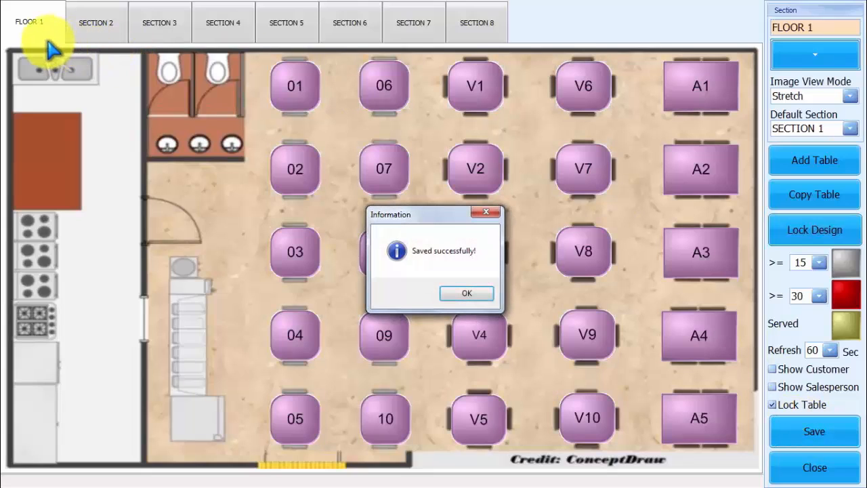
left_click(451, 292)
Step: Look at Section 2, return to the first section, restore its name to SECTION 1 and save the table plan
left_click(90, 23)
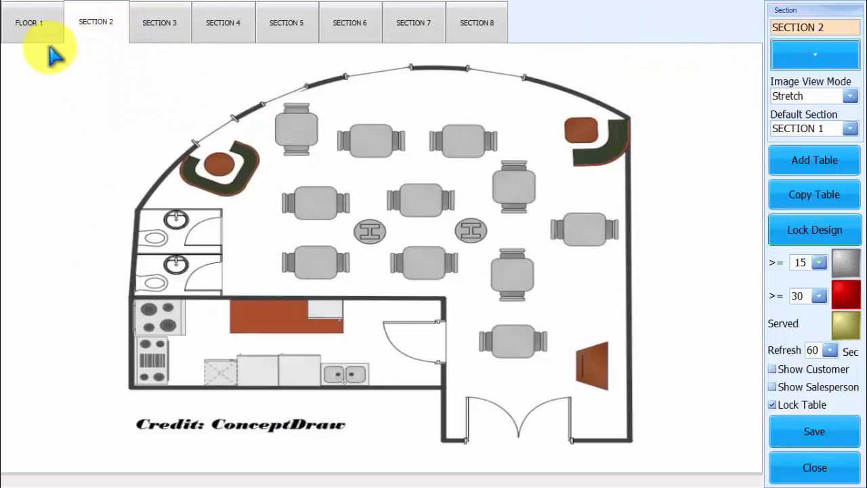
left_click(34, 30)
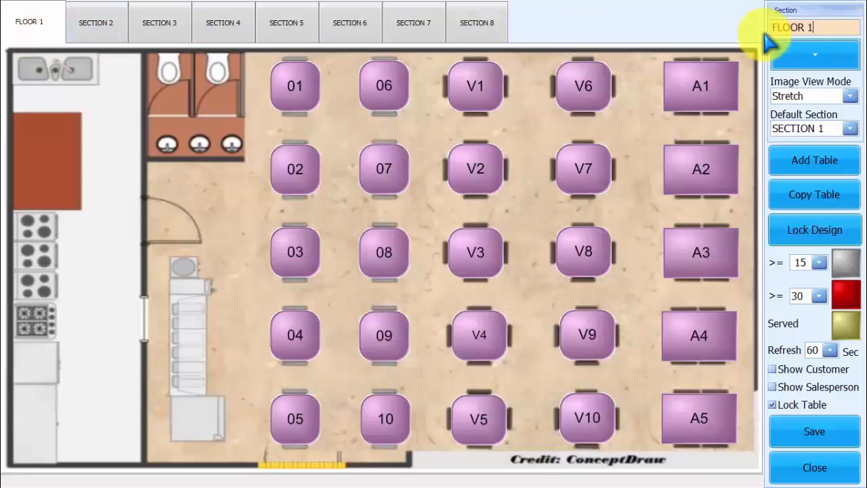
key("BackSpace")
key("BackSpace")
key("BackSpace")
key("BackSpace")
key("BackSpace")
key("BackSpace")
type("SECTION 1")
left_click(794, 442)
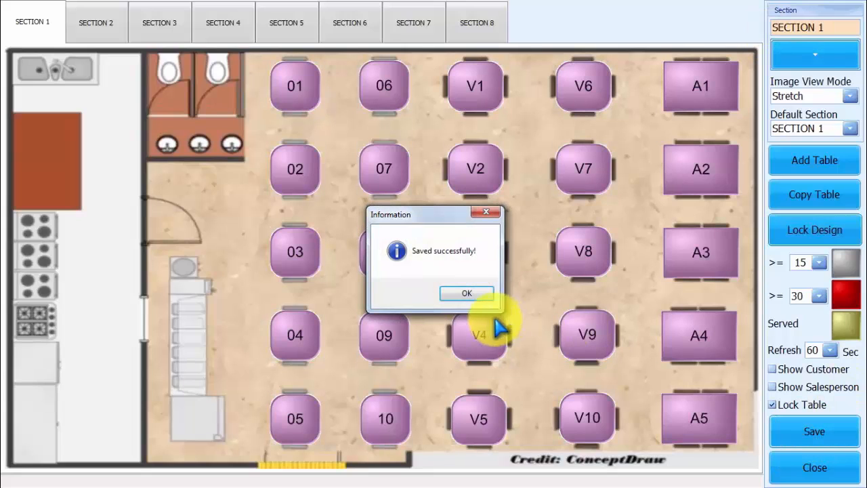
left_click(467, 294)
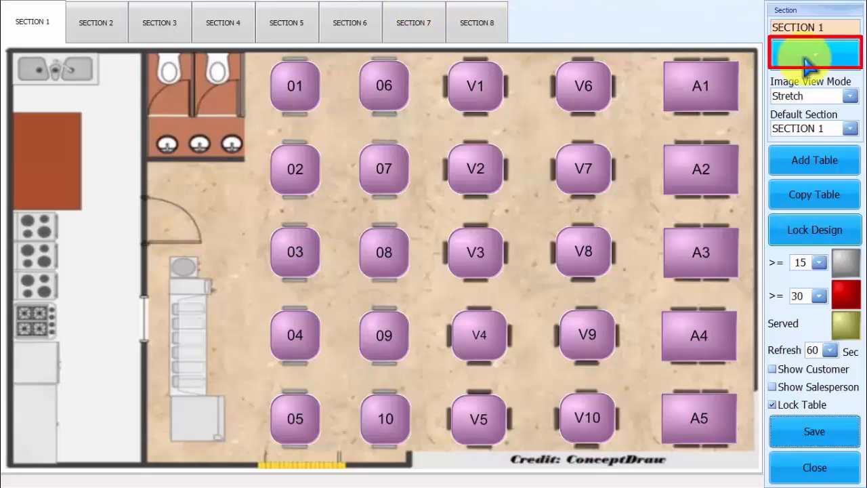
Step: Review the background image, image view mode and default section options, keeping SECTION 1 as the default
left_click(850, 61)
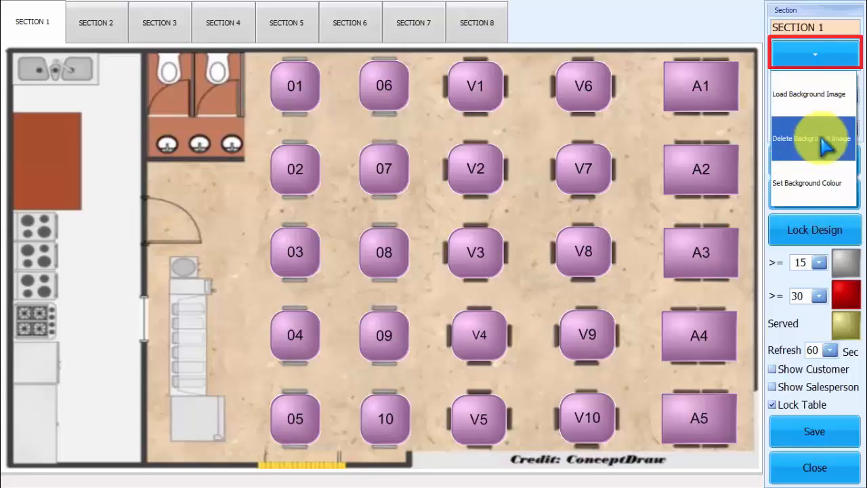
left_click(829, 59)
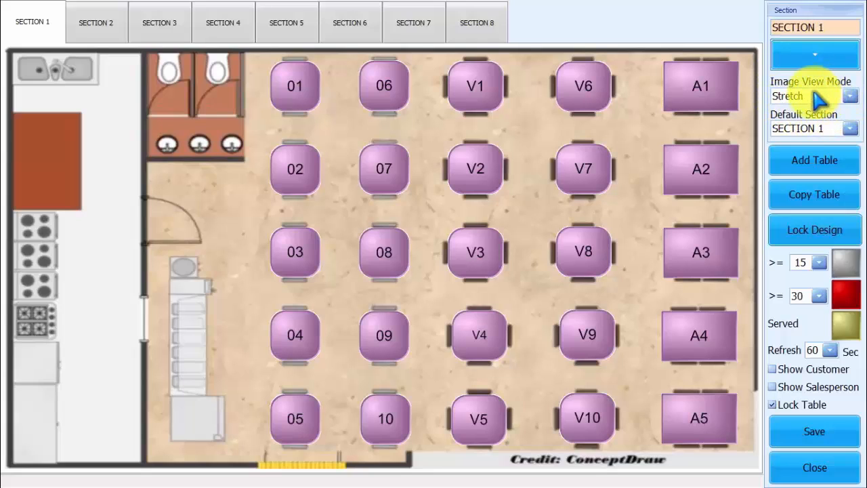
left_click(848, 96)
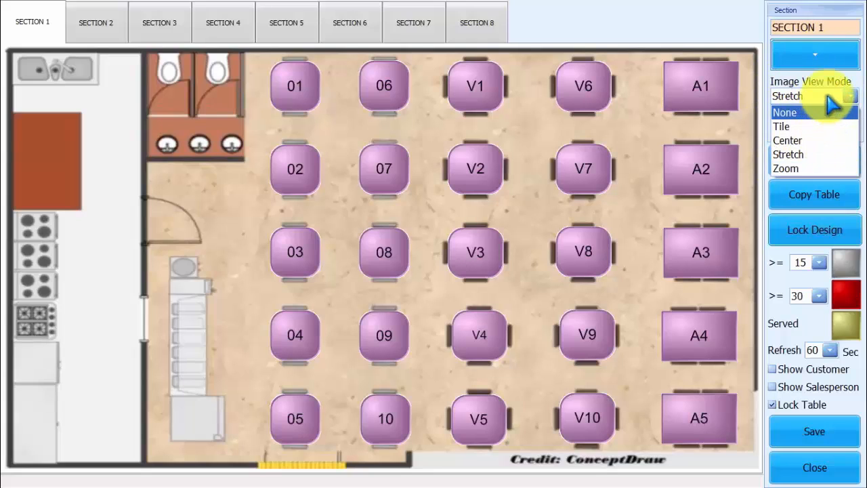
left_click(828, 95)
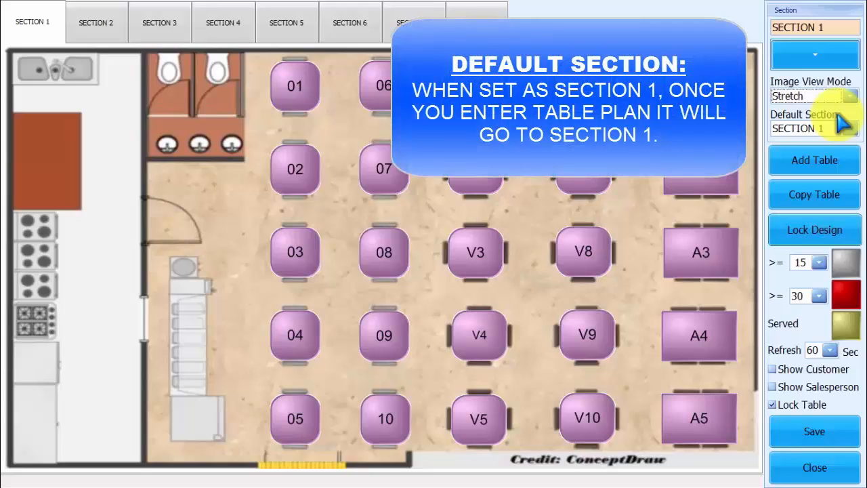
left_click(848, 128)
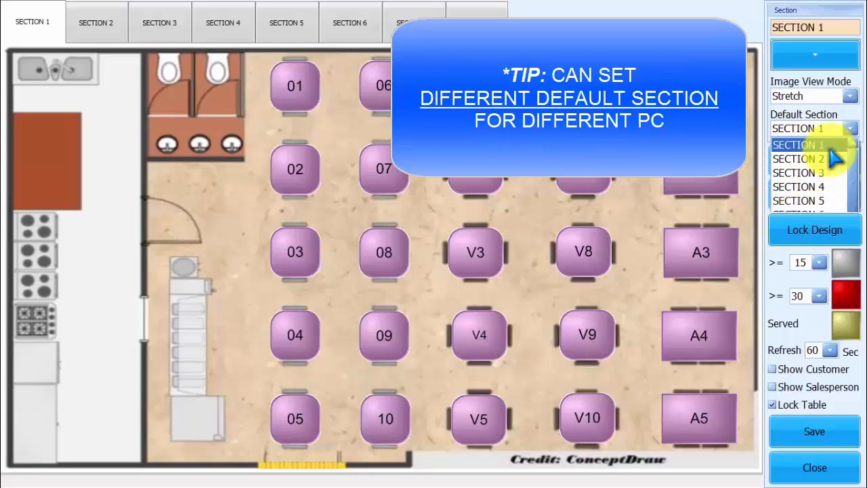
left_click(846, 145)
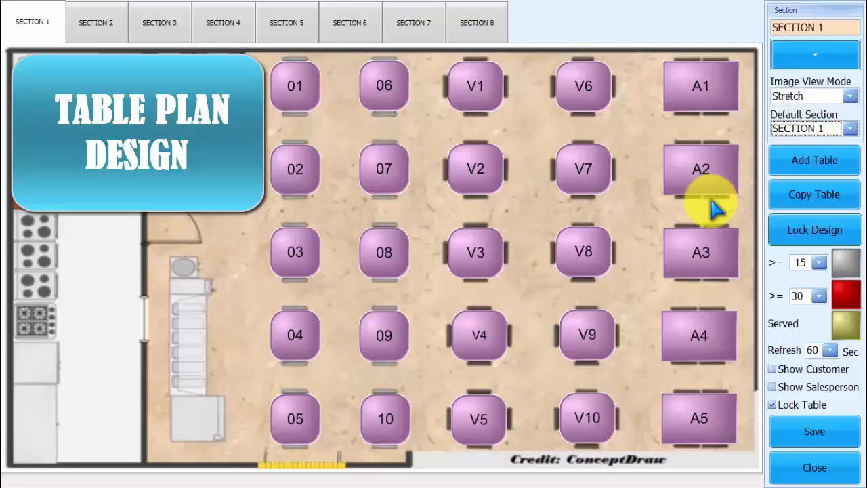
Step: Start a new table in Section 1 with table code T1 and description T1
left_click(830, 172)
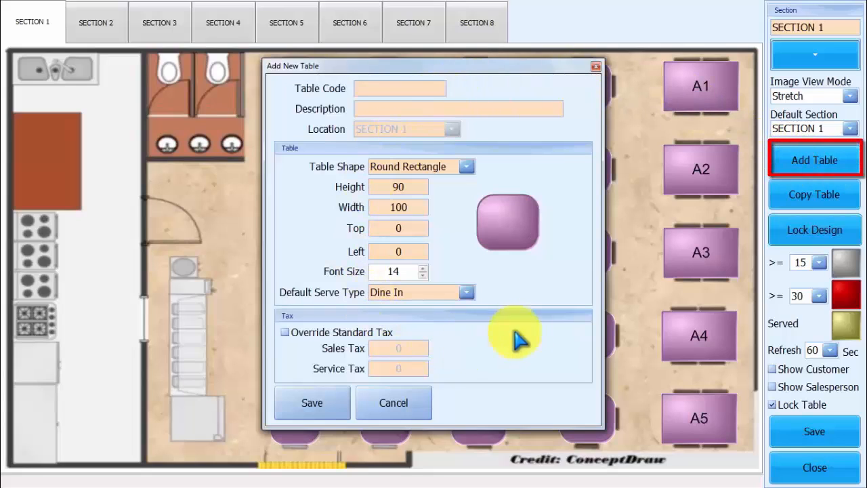
left_click(423, 86)
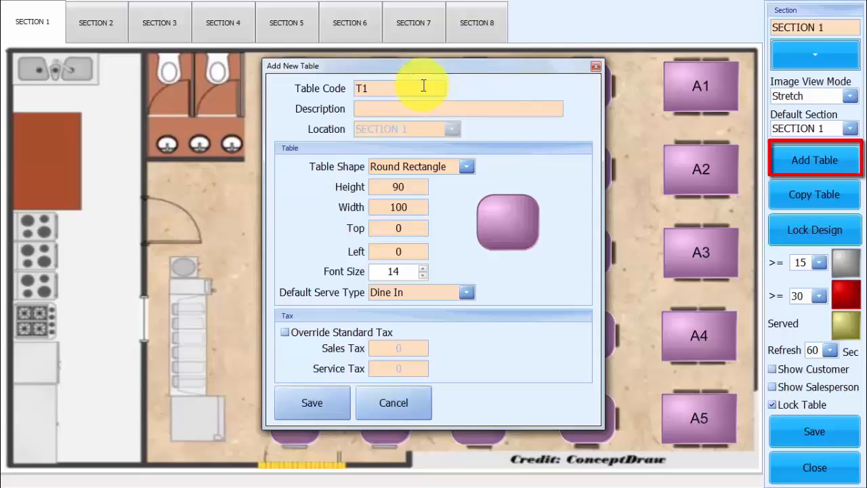
left_click(418, 108)
type("T1")
Step: Try the Rectangle and FourLeafCloverVert shapes for table T1 and set the shape back to Round Rectangle
left_click(465, 167)
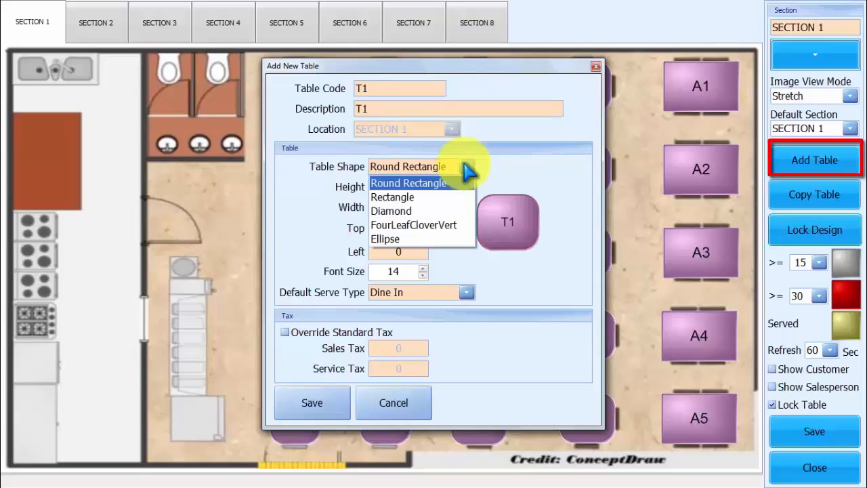
left_click(442, 198)
left_click(466, 167)
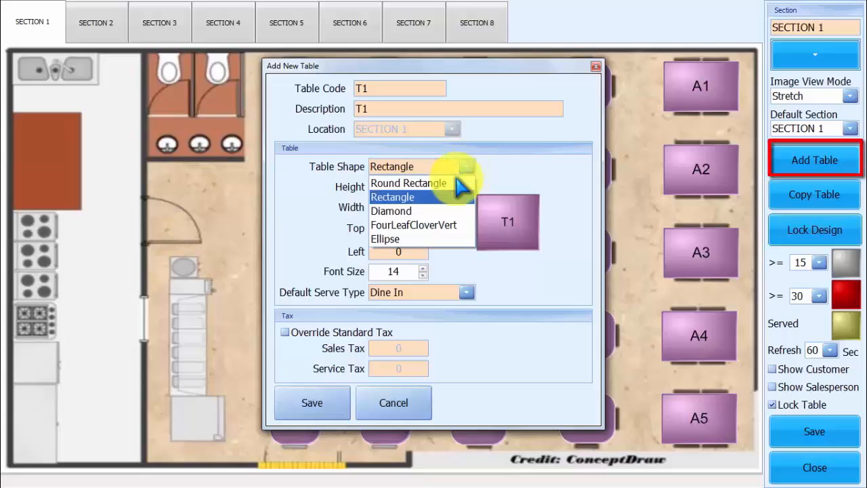
left_click(450, 221)
left_click(466, 167)
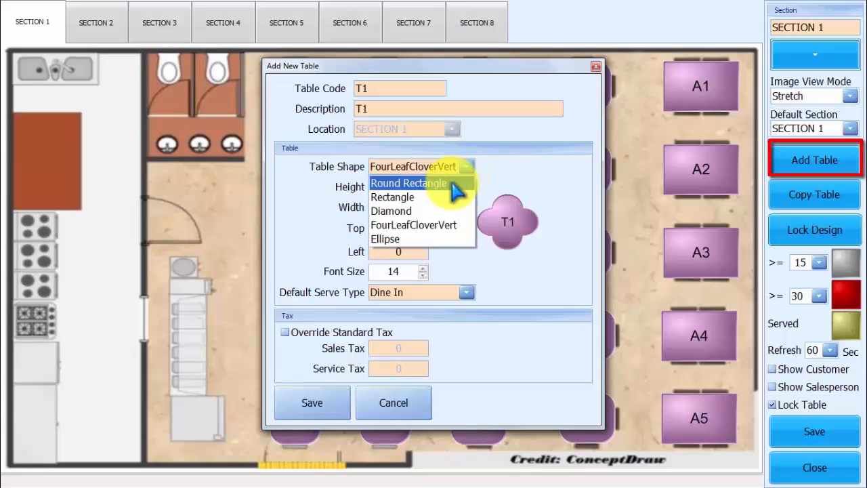
left_click(444, 181)
Step: Set the default serve type of table T1 to Take Away
left_click(418, 190)
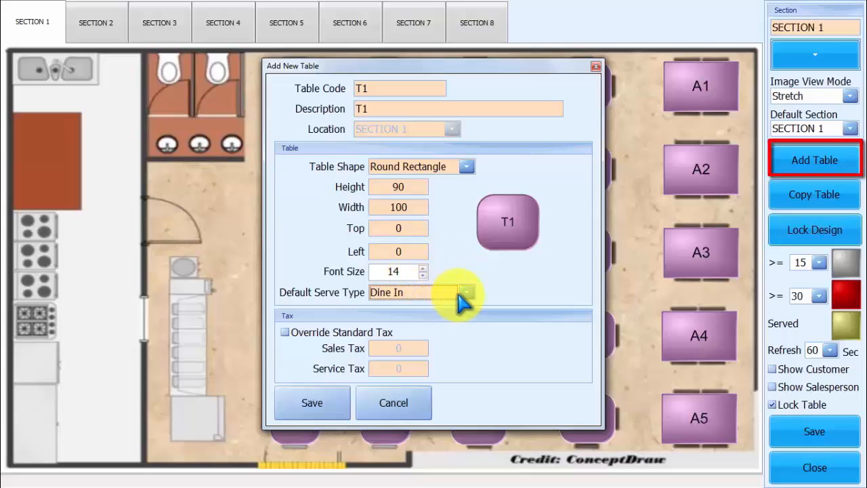
left_click(463, 292)
left_click(442, 324)
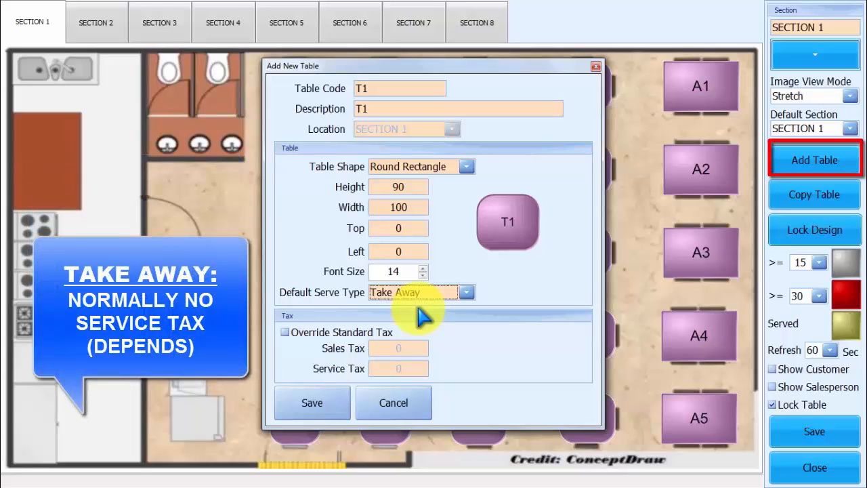
Step: Override the standard tax for table T1 with a sales tax of 6 and a service tax of 0
left_click(285, 333)
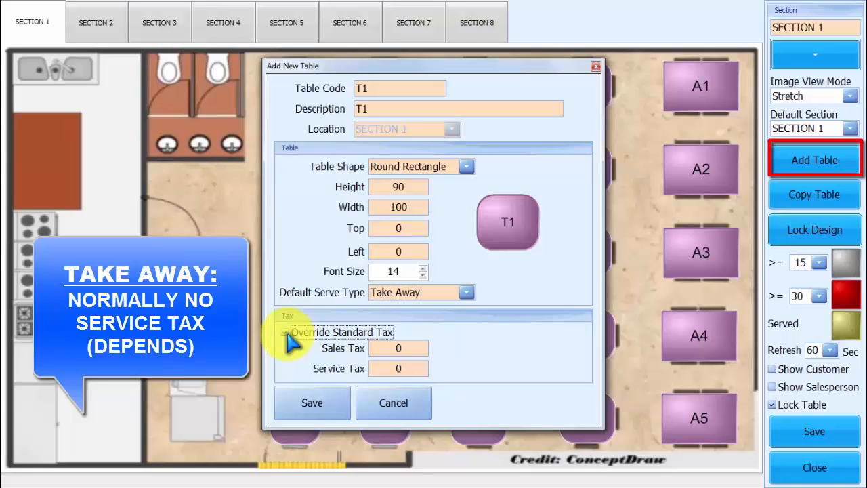
left_click(393, 349)
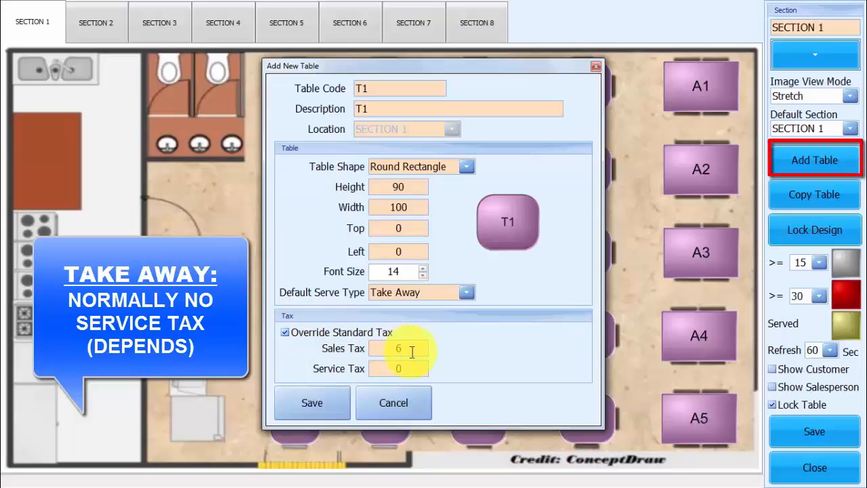
left_click(412, 368)
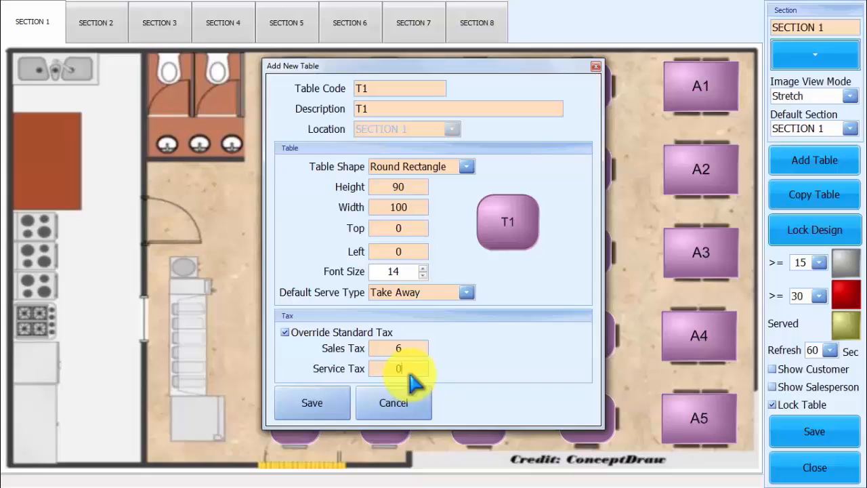
Step: Save table T1 and place it on the brown counter in the kitchen area
left_click(330, 407)
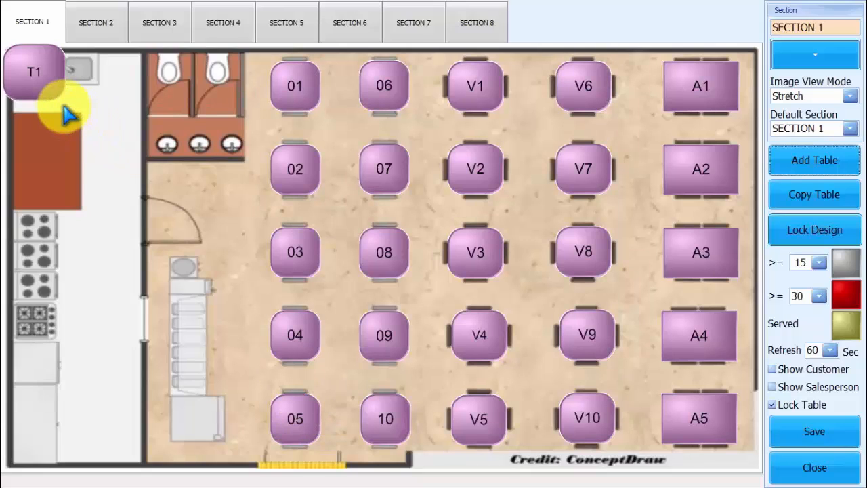
left_click(53, 84)
left_click_drag(54, 83, 65, 175)
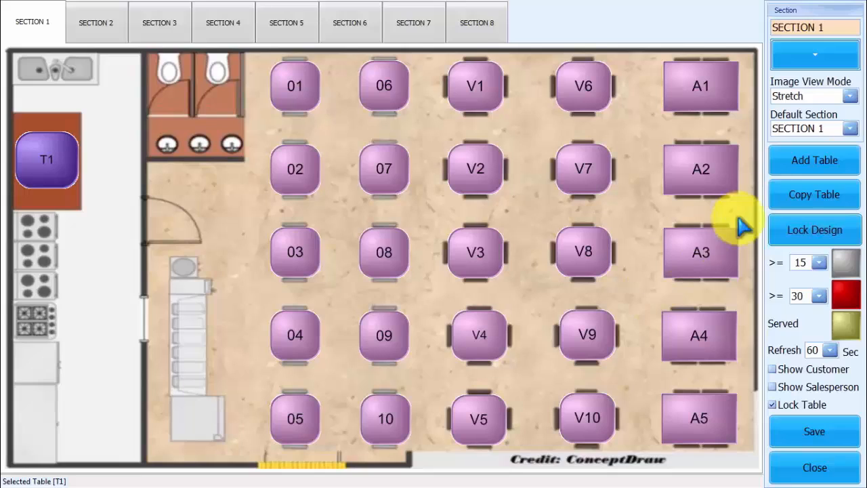
Step: Copy table A1 as a new table with code and description A7, and place it over the kitchen sink
left_click(810, 202)
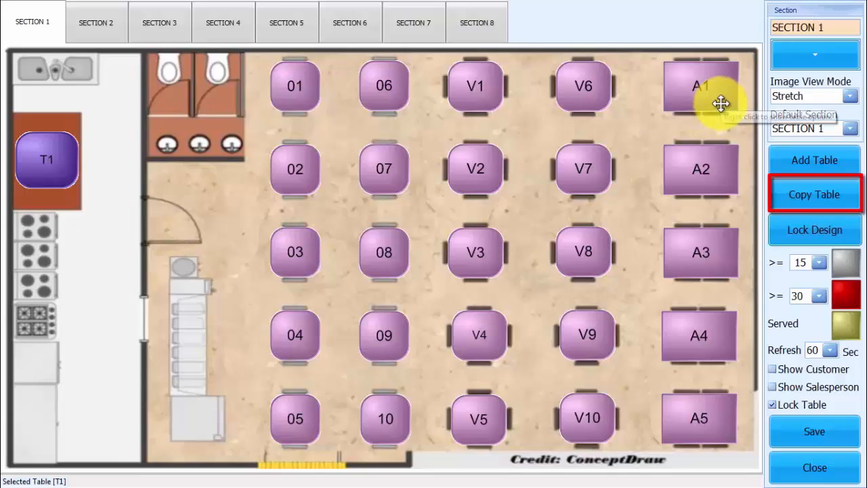
left_click(790, 200)
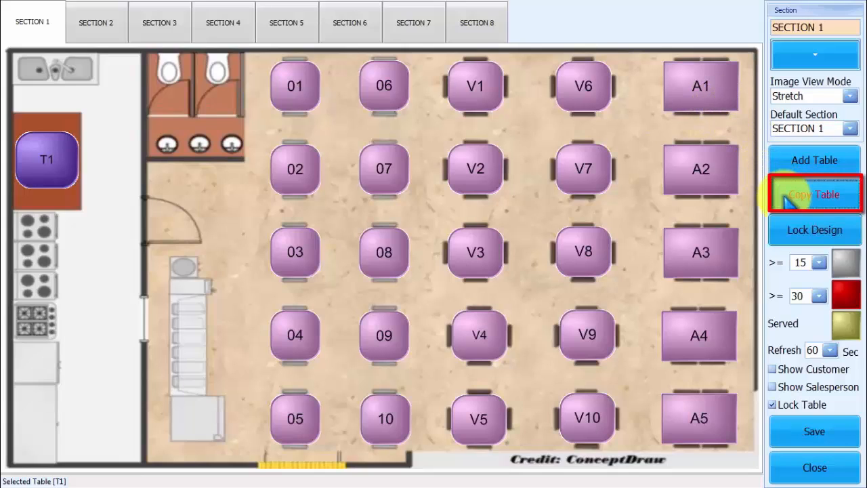
left_click(716, 110)
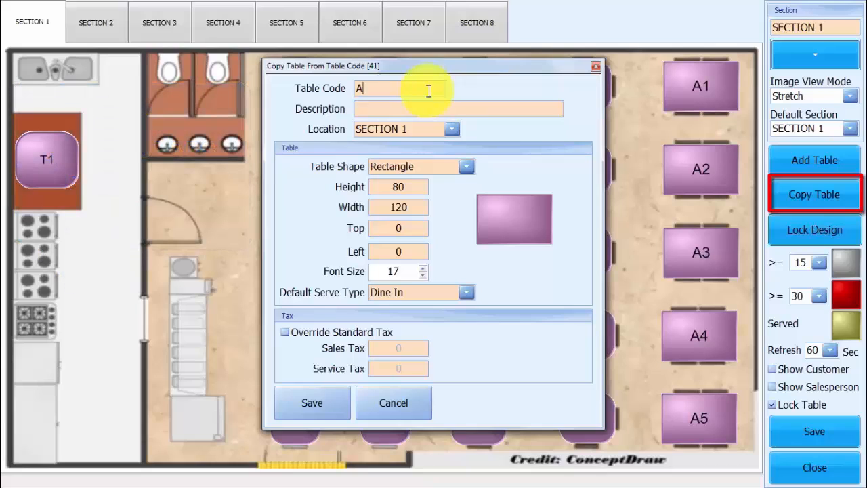
left_click(431, 105)
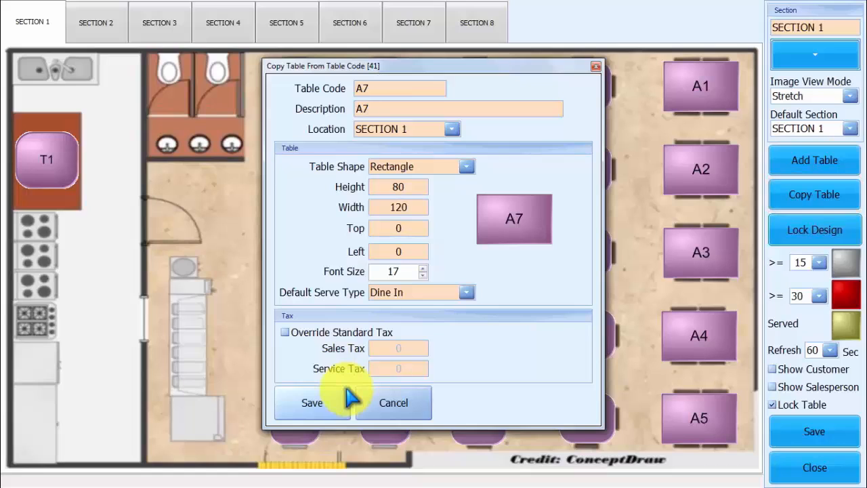
left_click(325, 405)
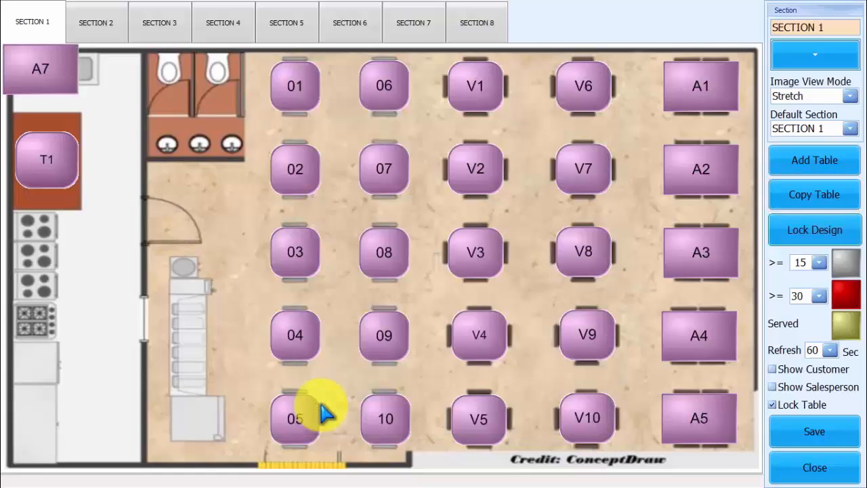
left_click_drag(61, 76, 72, 83)
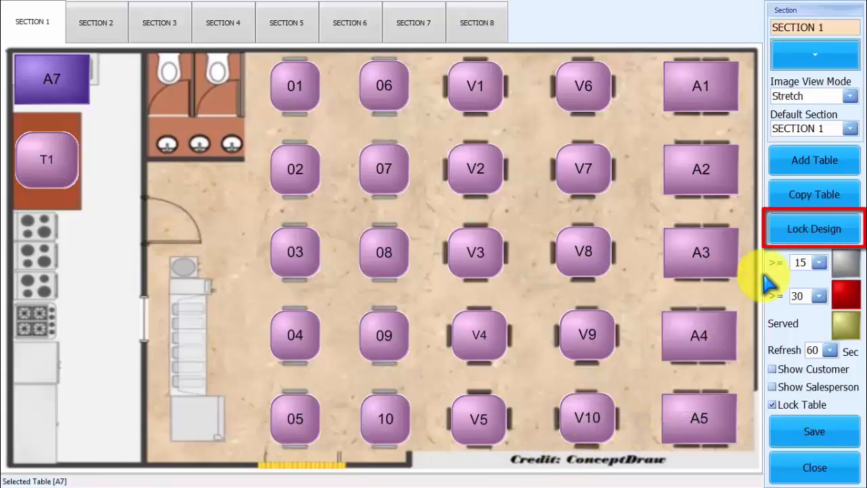
Step: Turn on the design lock for the table plan
left_click(803, 237)
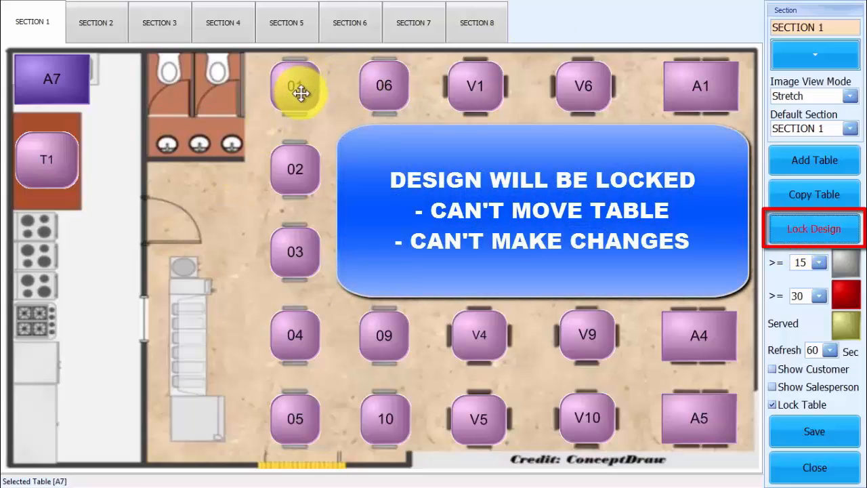
Step: Try to move tables 01 and 06 and change table 01 on the locked design, dismissing the warning
left_click(300, 93)
left_click_drag(379, 87, 319, 86)
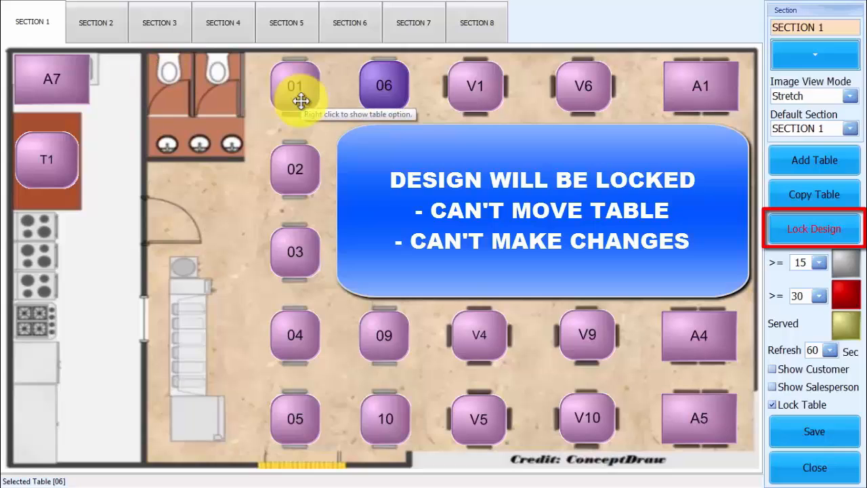
left_click(301, 101)
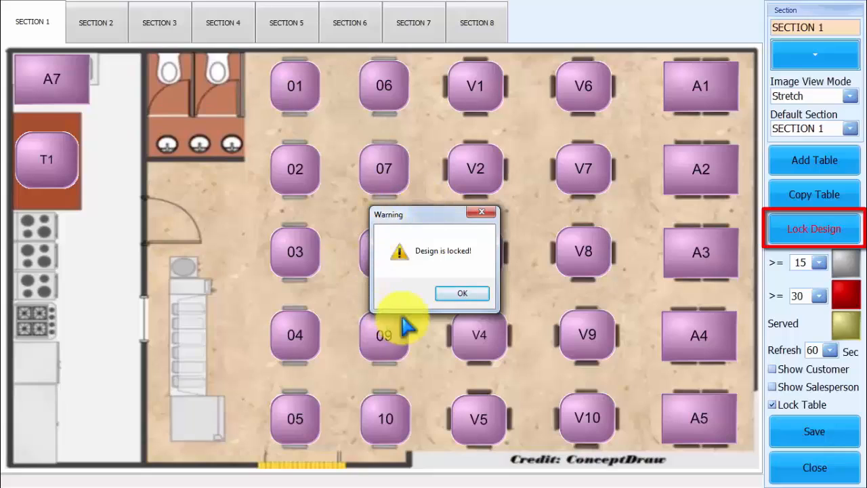
left_click(484, 292)
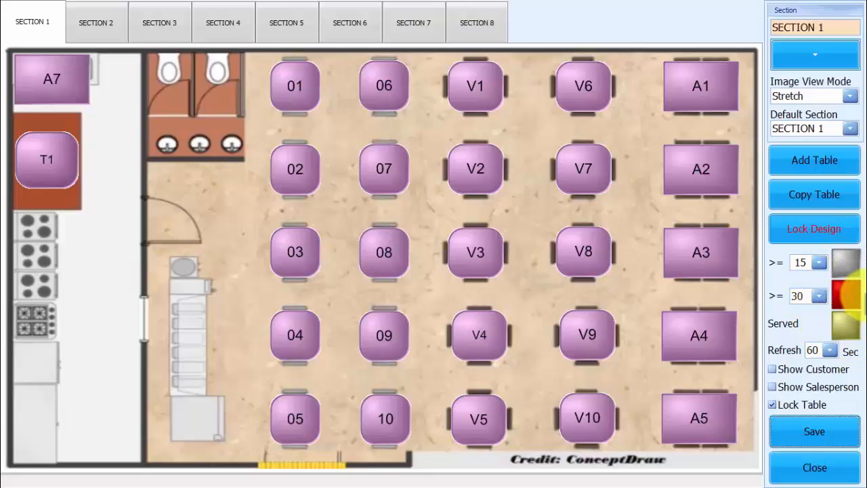
Step: Set the colour for the >= 15 time threshold to the light cyan basic colour
left_click(843, 269)
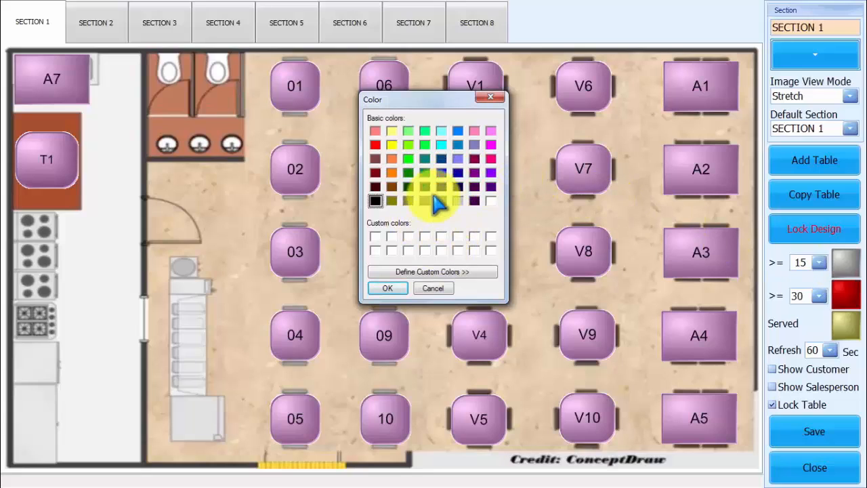
left_click(442, 132)
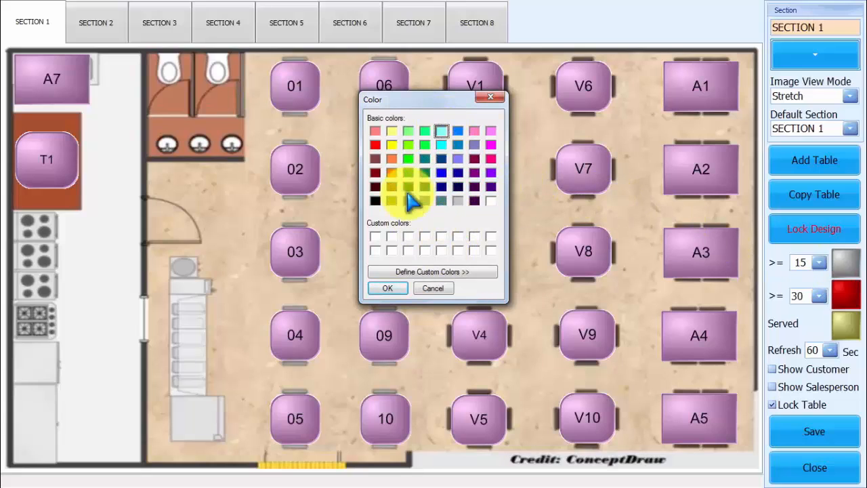
left_click(388, 287)
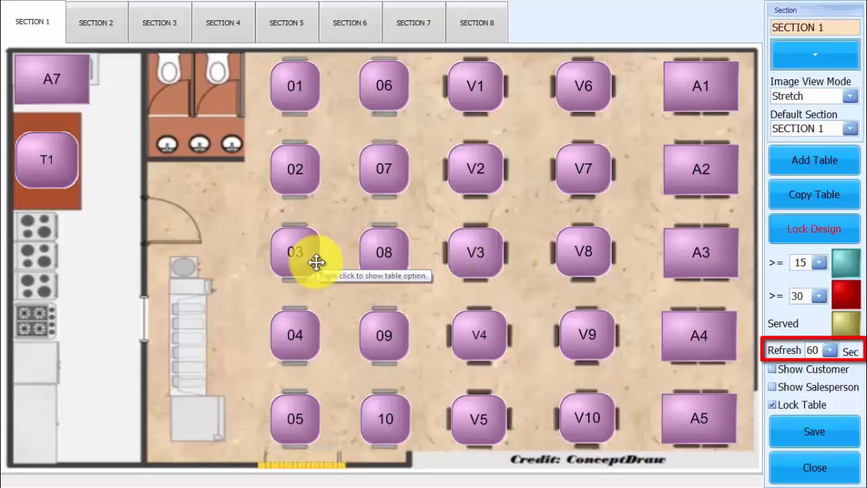
left_click(830, 350)
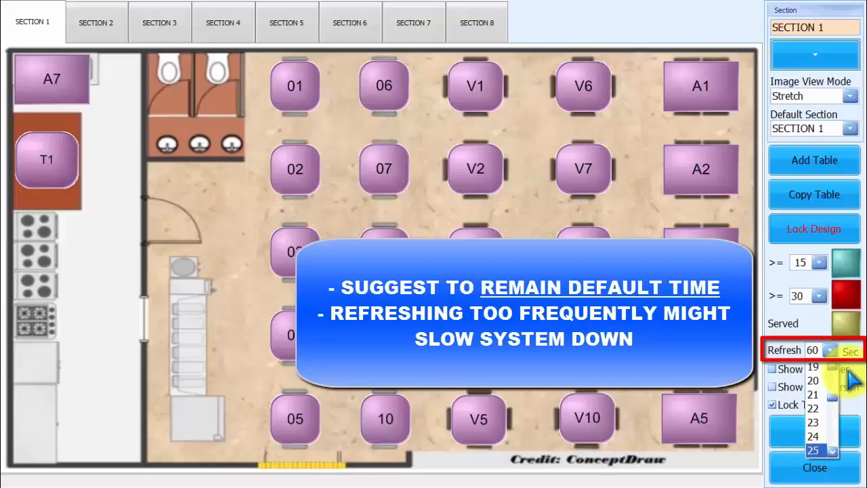
left_click(833, 354)
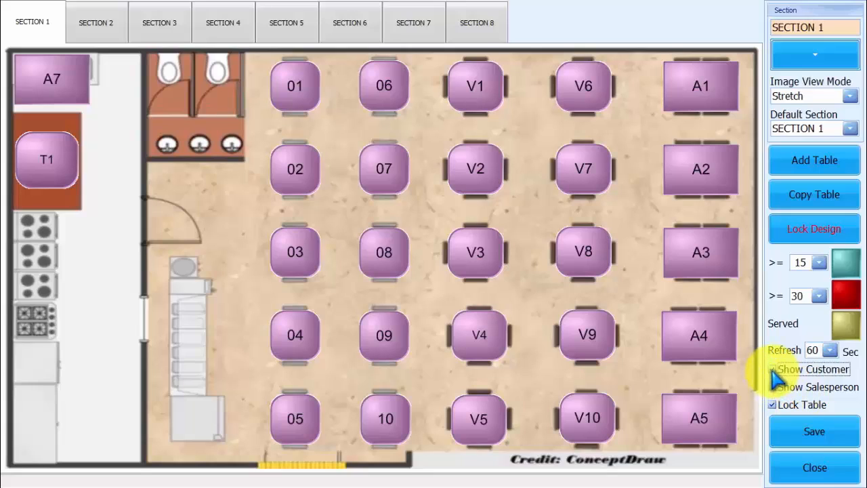
Step: Enable showing the customer and the salesperson on the tables, and save the table plan settings
left_click(773, 370)
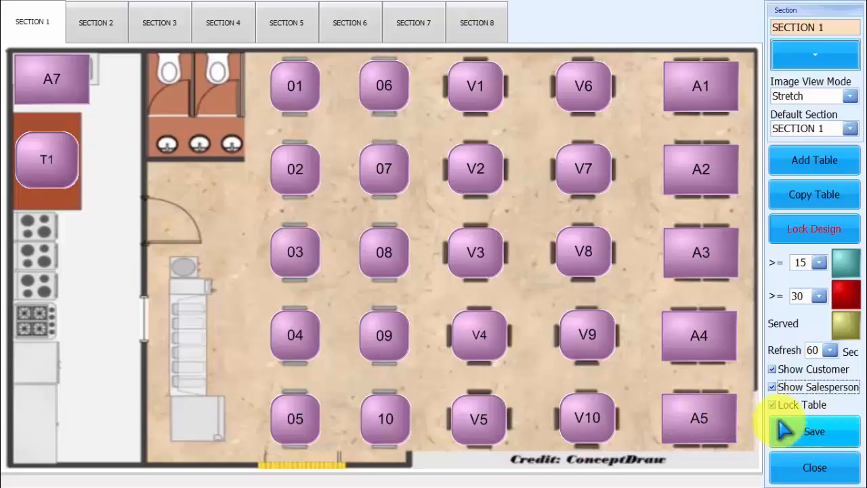
left_click(839, 438)
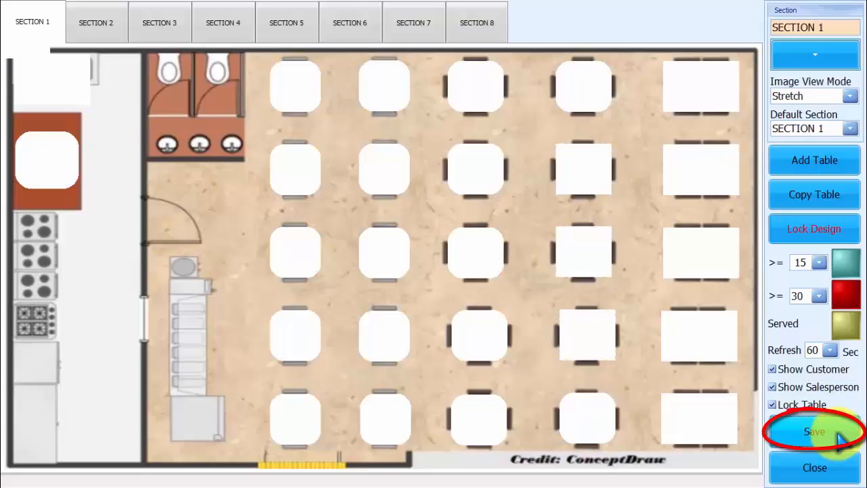